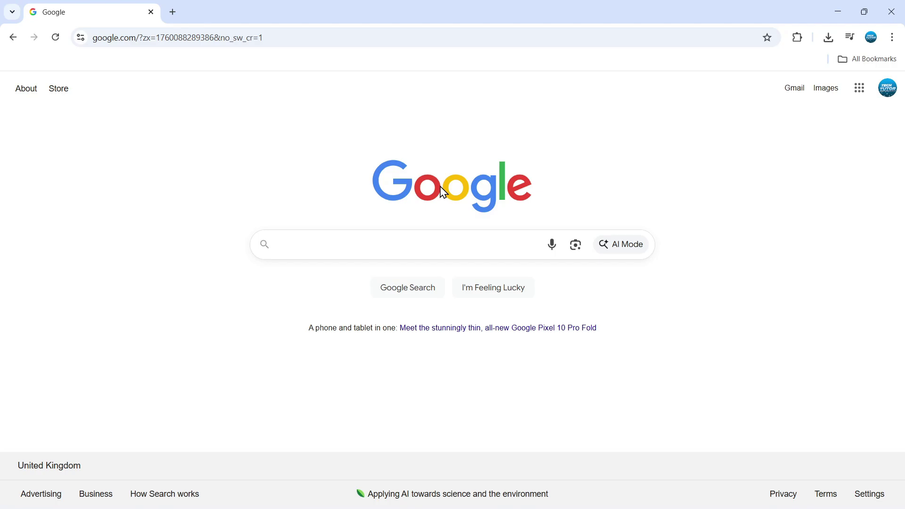
Search Google for "sweezy cursors" and open the Sweezy Cursors website.
type("swe")
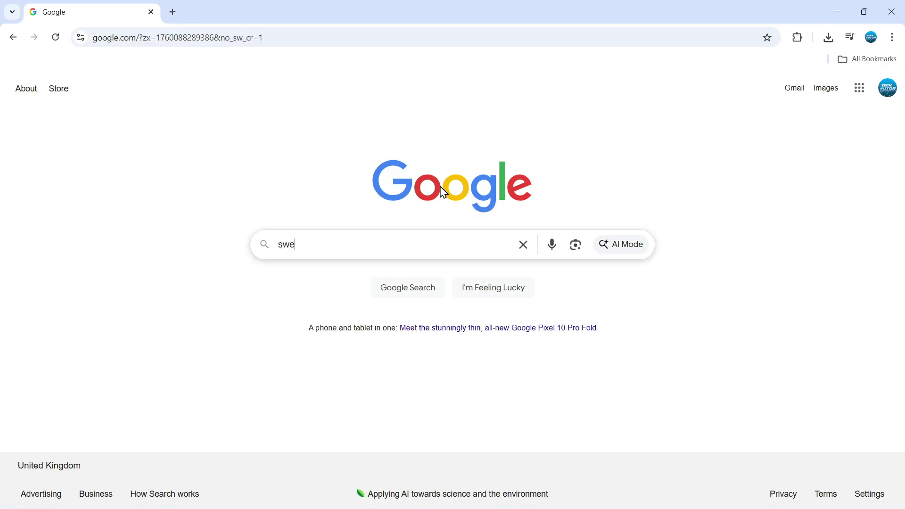
type("y")
key("BackSpace")
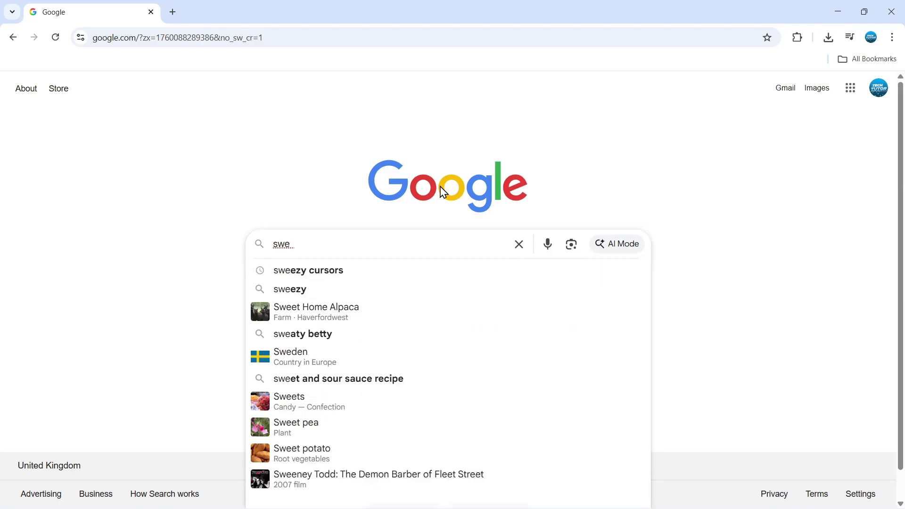
key("Down")
key("Return")
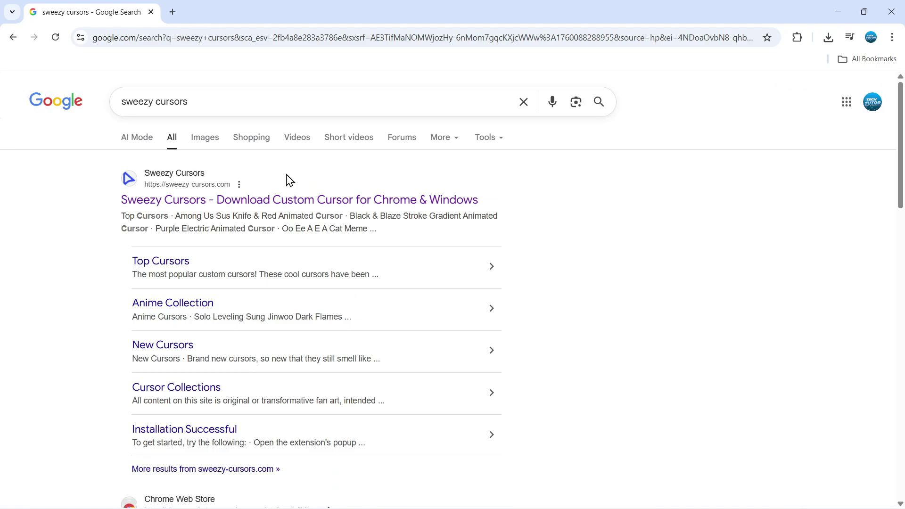
left_click(190, 202)
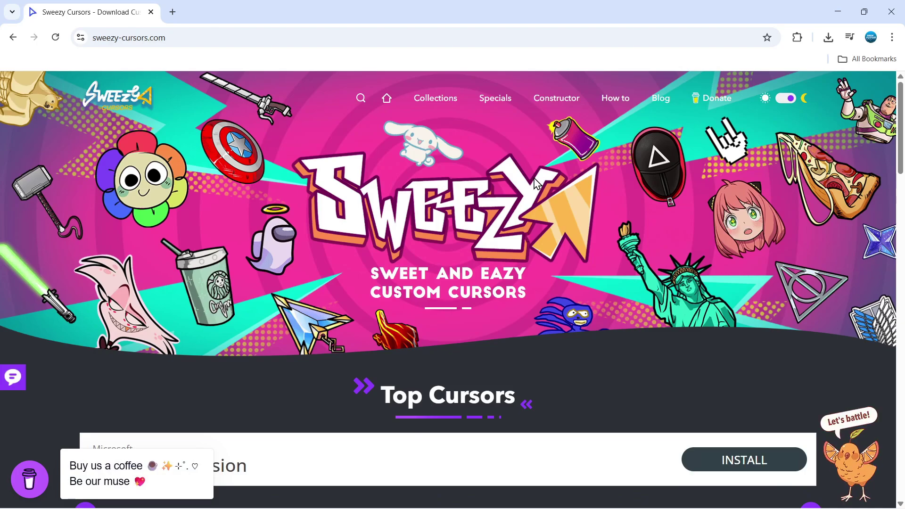
Show the Animals category under Top Cursors and look through its cursors.
scroll(555, 198, "down", 5)
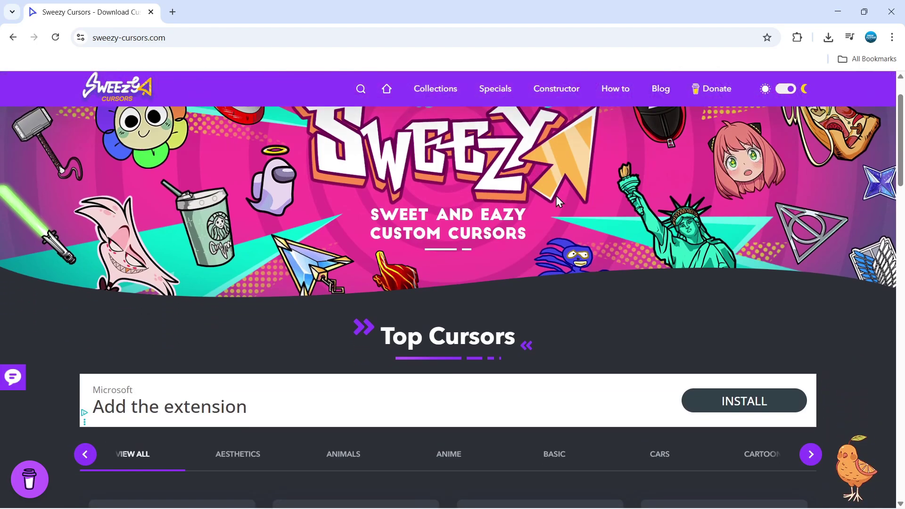
scroll(565, 193, "down", 3)
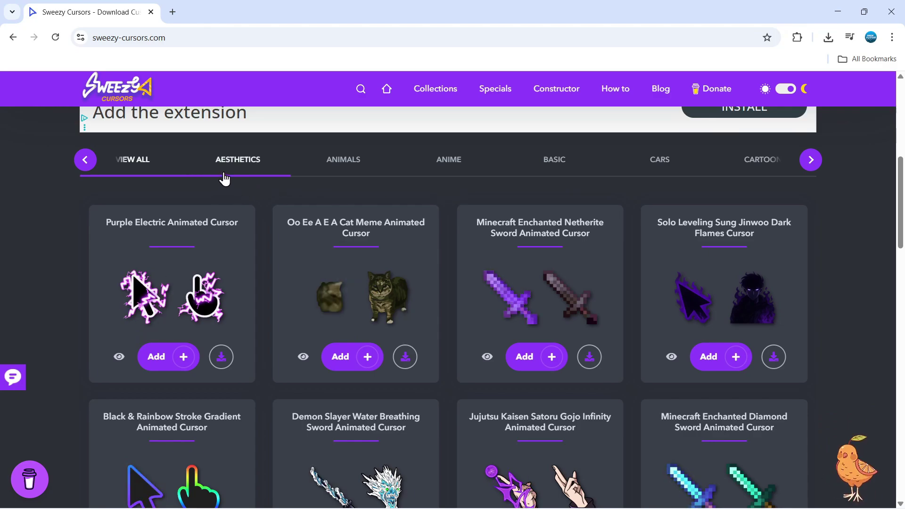
left_click(354, 160)
scroll(626, 312, "down", 8)
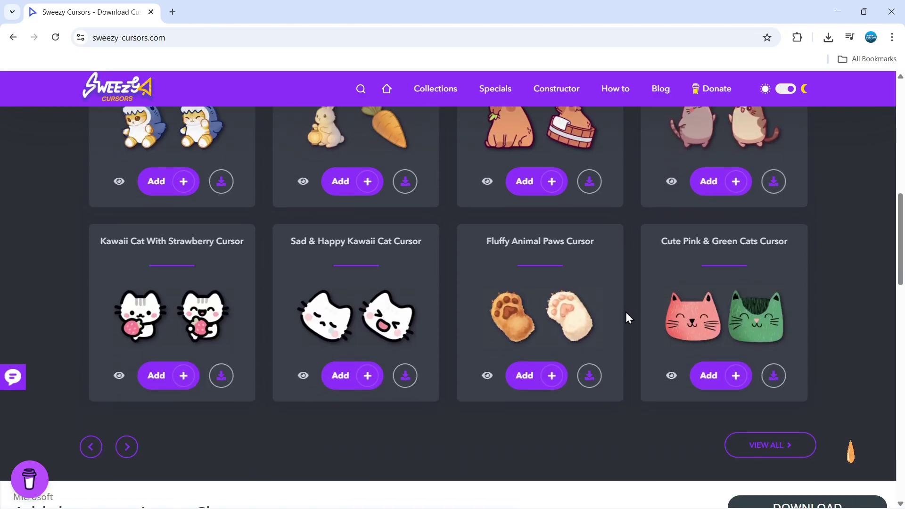
scroll(632, 311, "up", 8)
scroll(580, 319, "down", 1)
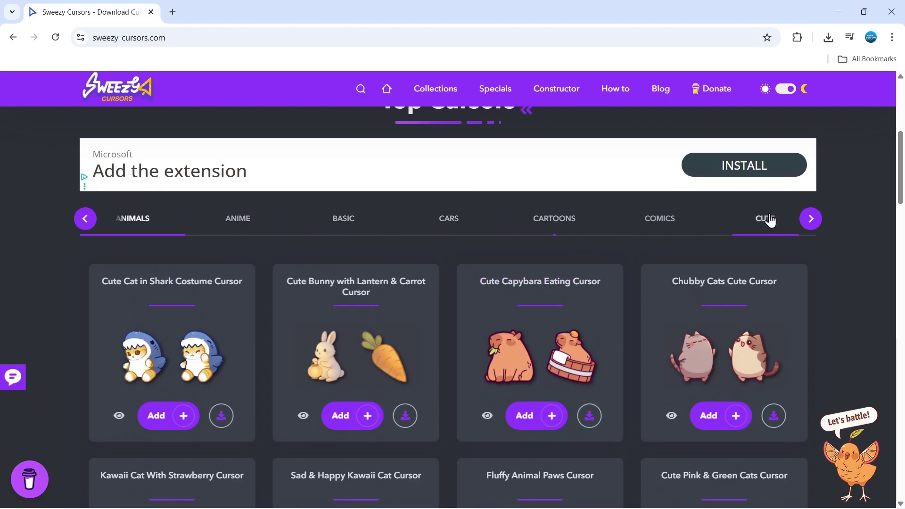
Look through the other cursor categories available under Top Cursors.
left_click(810, 219)
left_click(810, 219)
left_click(810, 219)
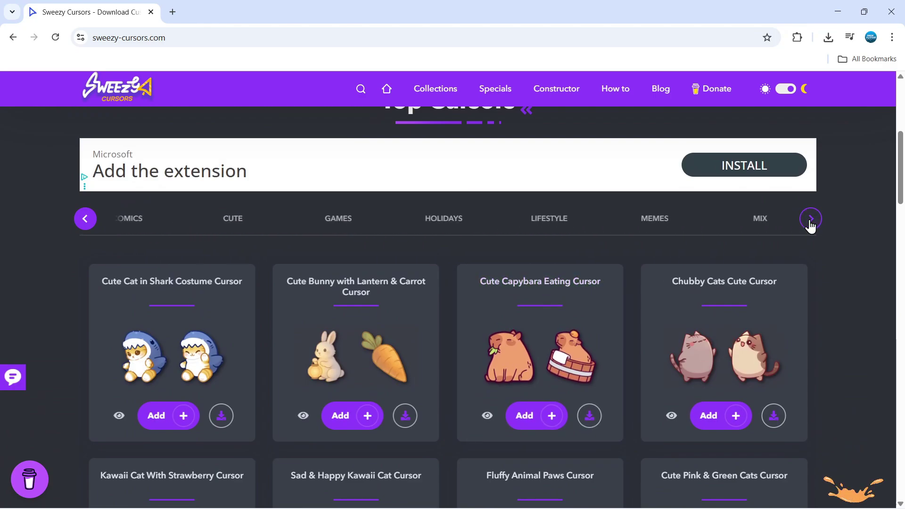
left_click(811, 220)
left_click(811, 220)
left_click(85, 218)
left_click(85, 218)
left_click(85, 218)
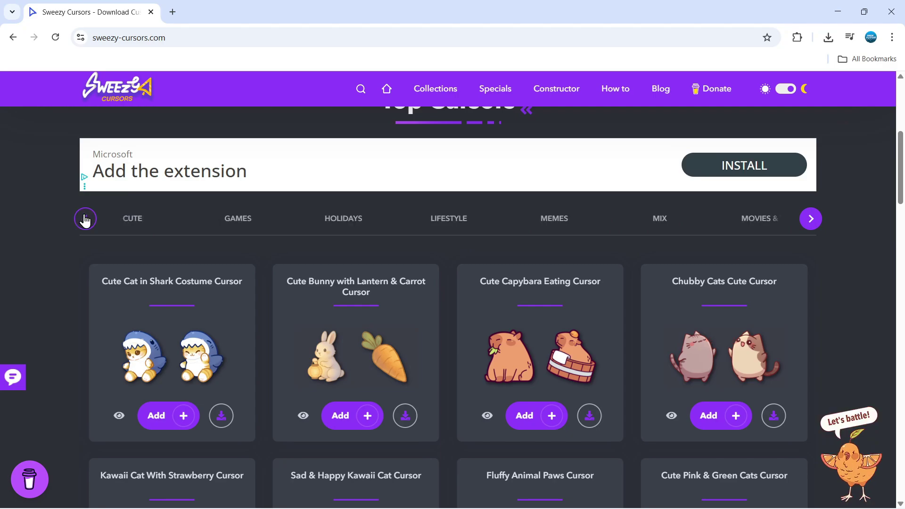
left_click(85, 218)
left_click(85, 219)
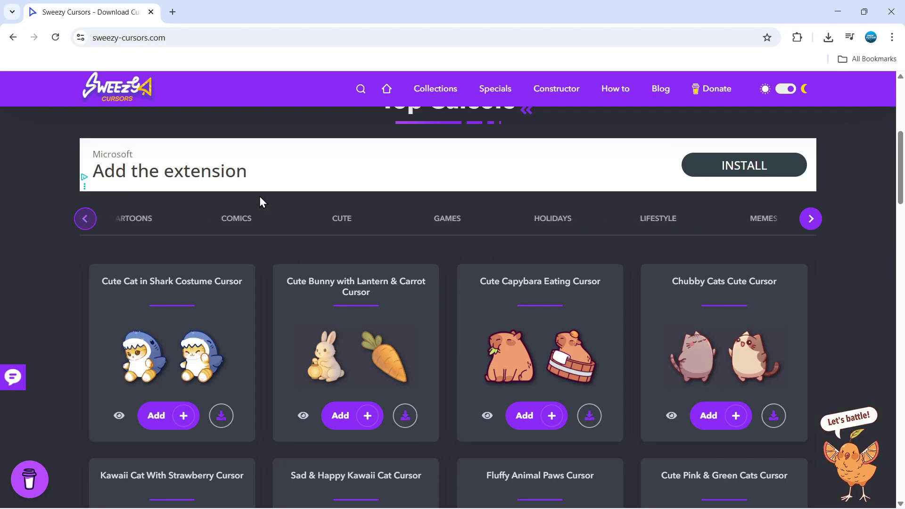
Download the complete pack (.zip) of the Roblox Forsaken 1x1x1x1 & Sword cursor from the Games category.
left_click(444, 219)
scroll(881, 276, "down", 3)
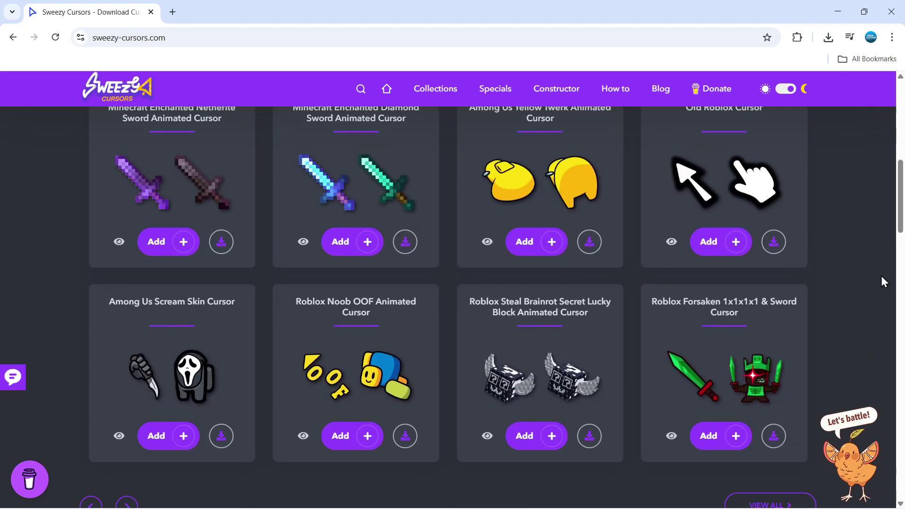
scroll(881, 275, "down", 1)
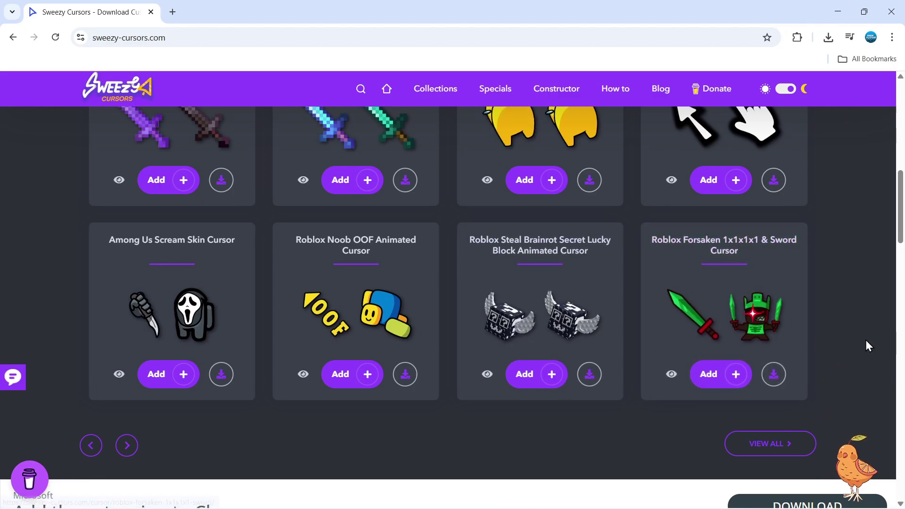
left_click(774, 369)
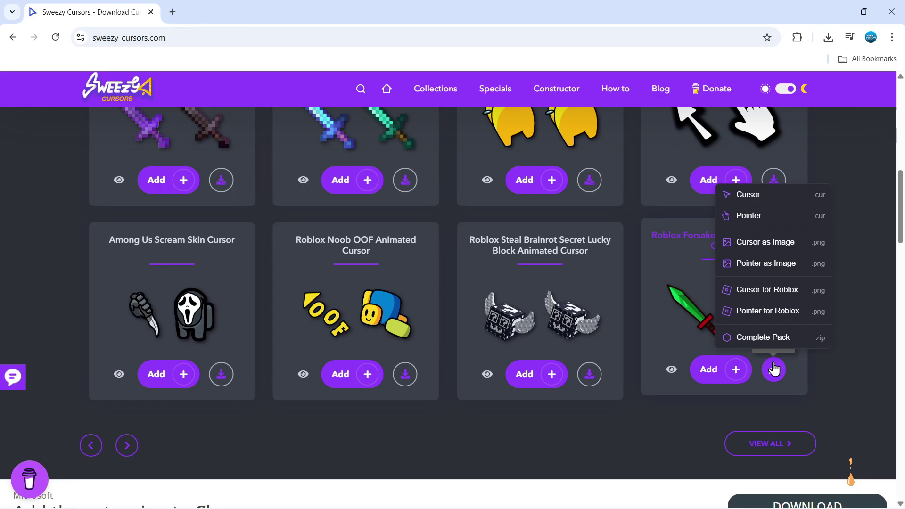
left_click(771, 336)
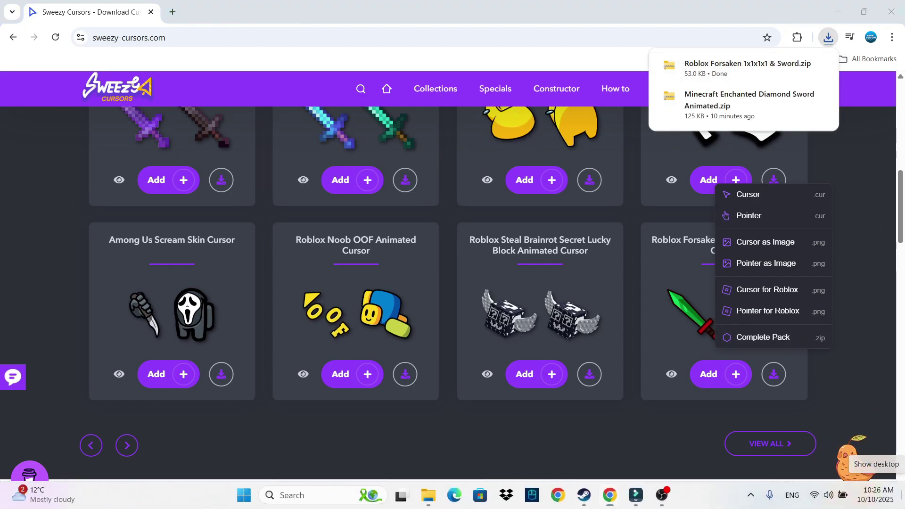
Switch to the desktop, find File Explorer through Windows search, and open the Downloads folder in it.
left_click(903, 495)
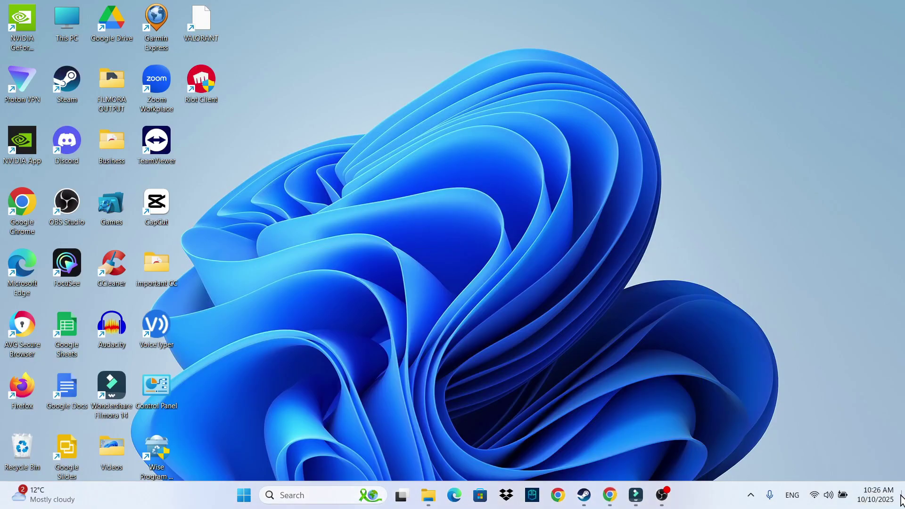
left_click(331, 498)
type("file e")
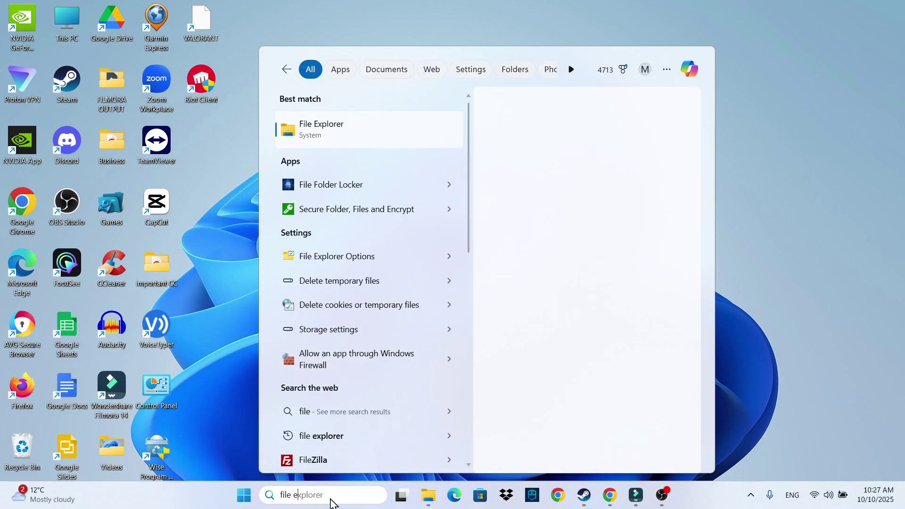
type("xplorer")
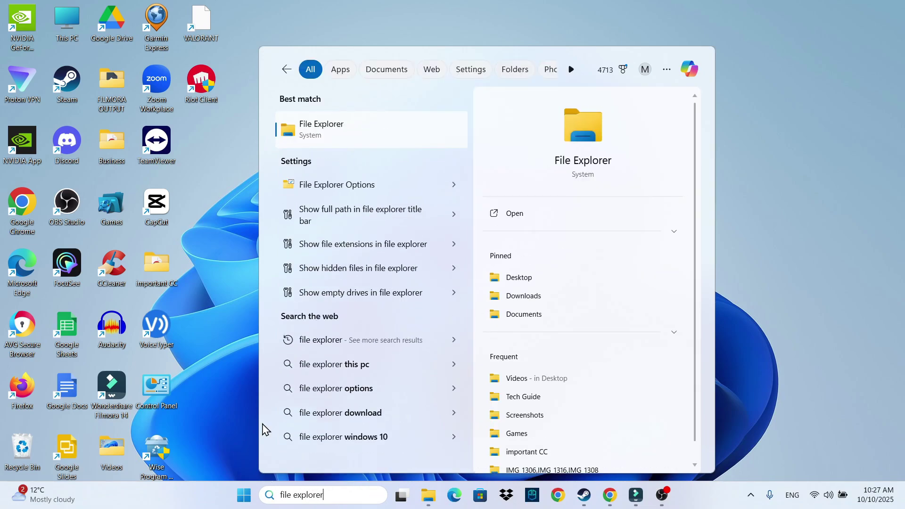
left_click(340, 129)
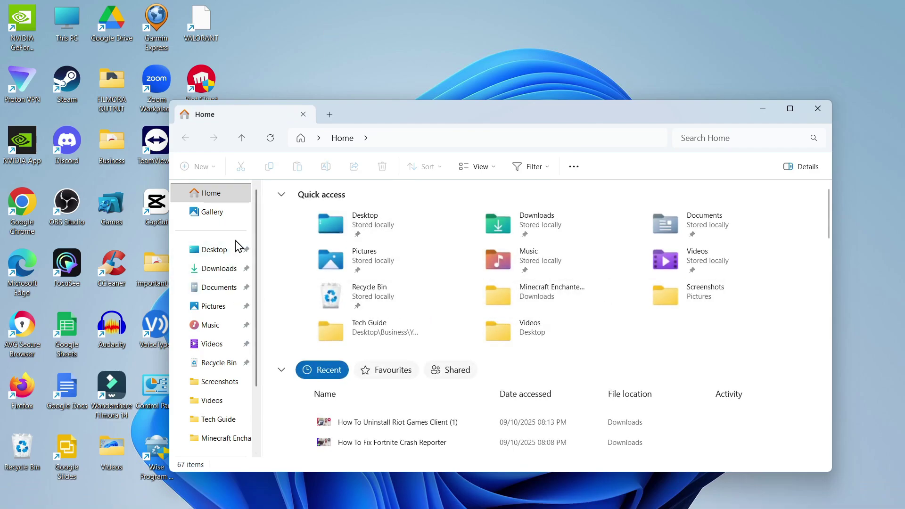
scroll(228, 301, "down", 2)
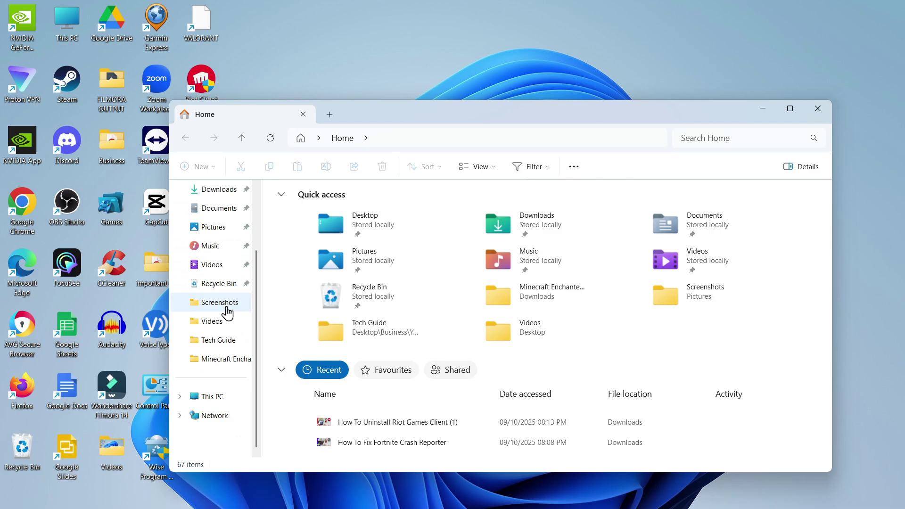
scroll(228, 309, "up", 2)
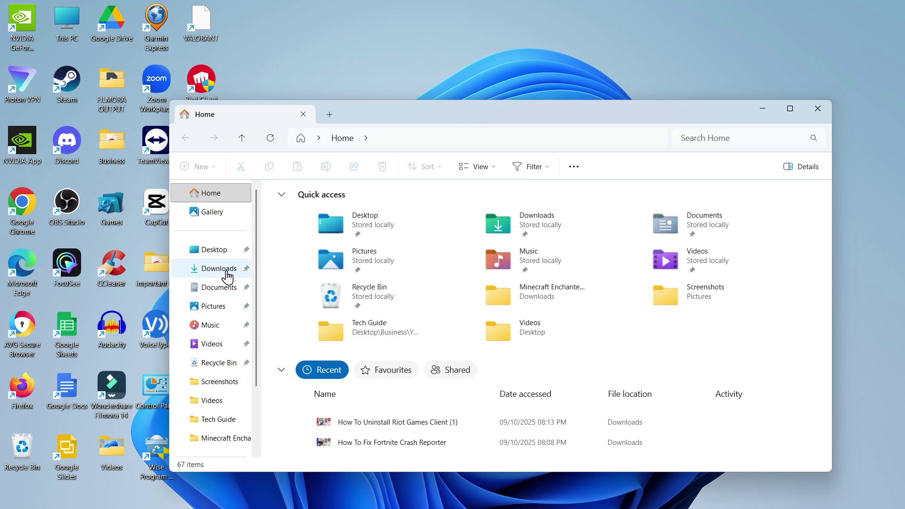
left_click(228, 270)
Extract the Roblox Forsaken 1x1x1x1 & Sword zip into its own folder in Downloads.
left_click(353, 237)
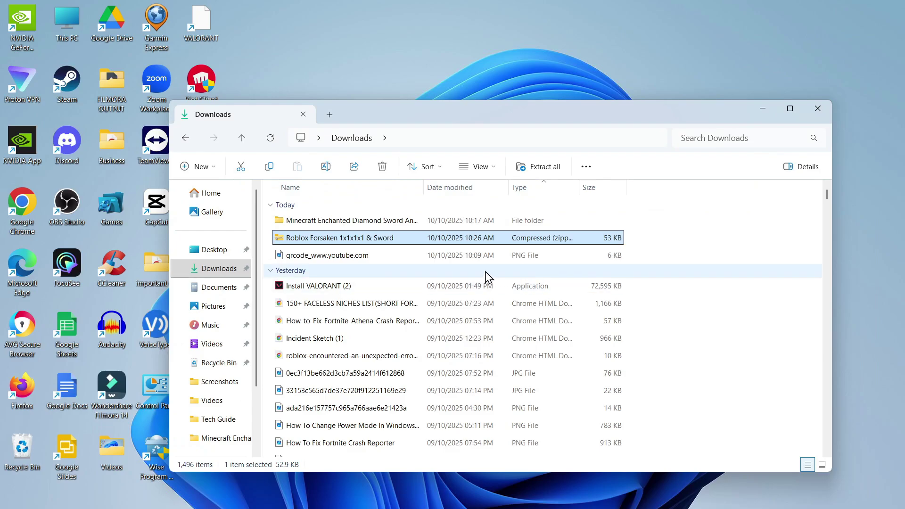
right_click(370, 240)
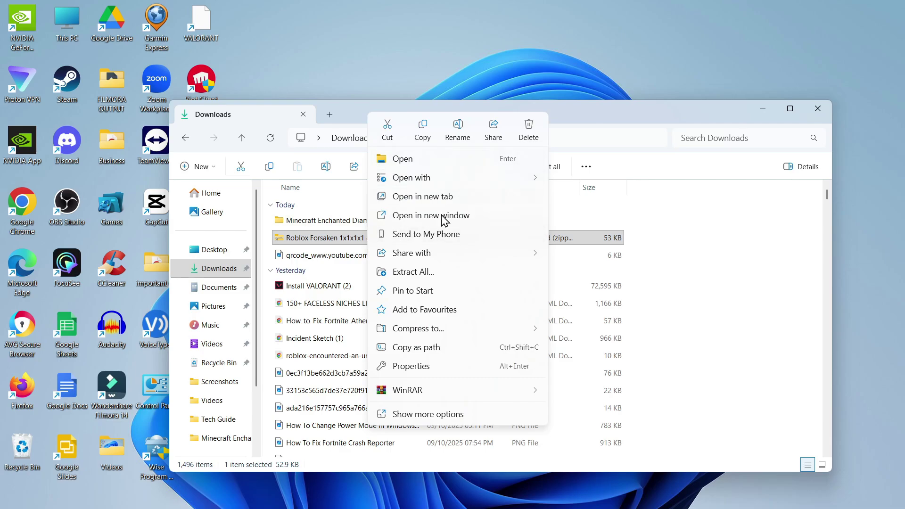
left_click(413, 272)
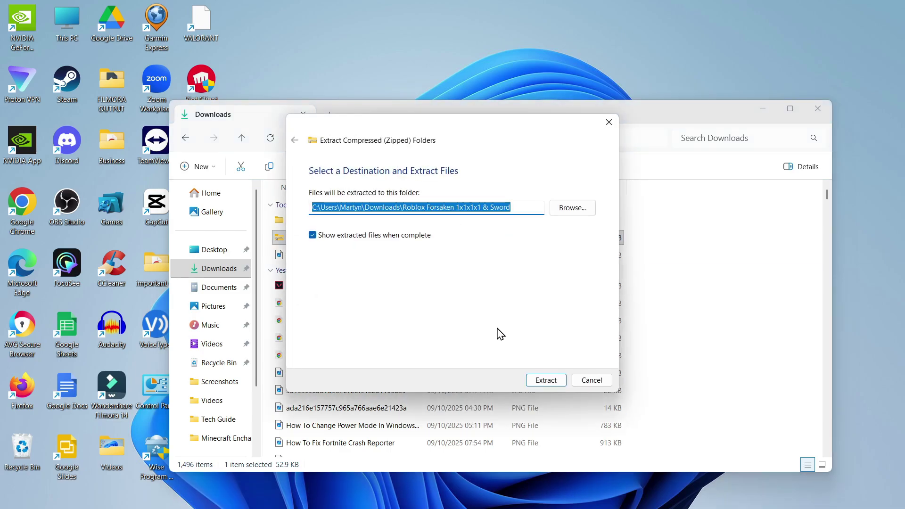
left_click(556, 381)
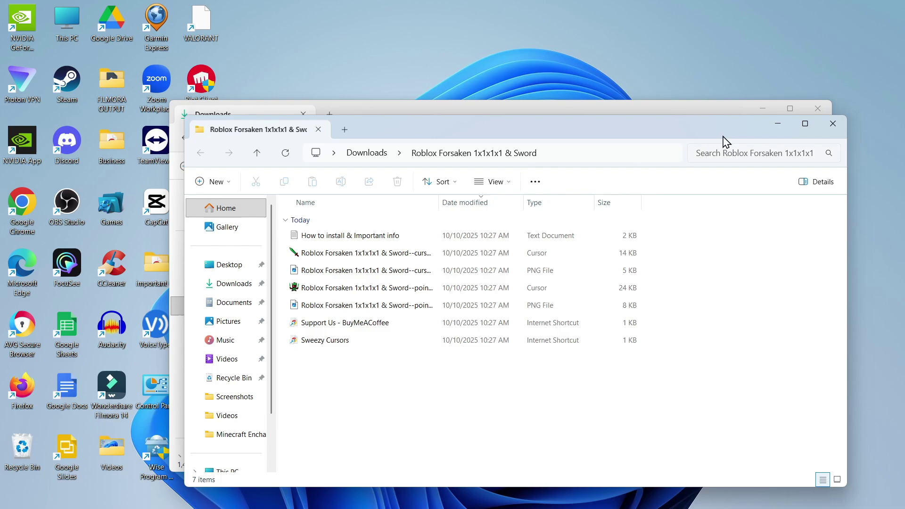
Close the extracted folder's window, locate the Roblox Forsaken 1x1x1x1 & Sword folder in Downloads, and close File Explorer.
left_click_drag(486, 136, 455, 137)
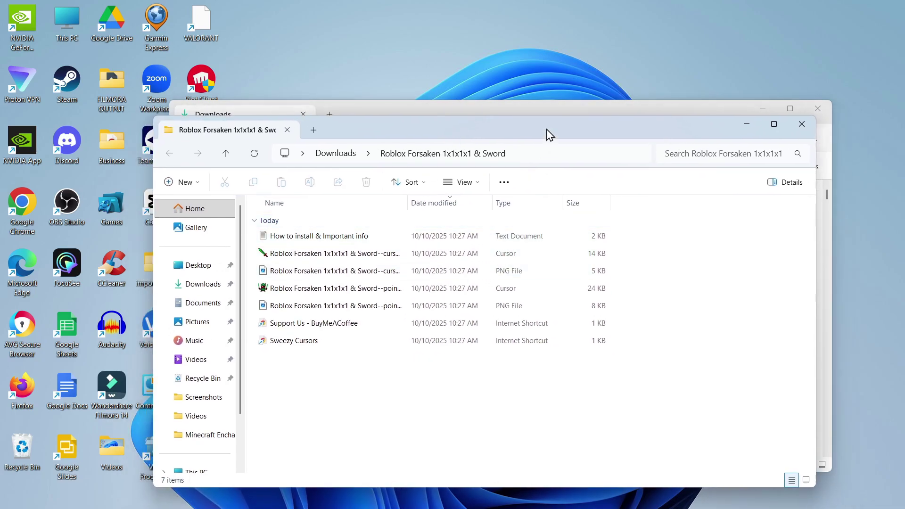
left_click_drag(548, 133, 544, 168)
left_click(799, 161)
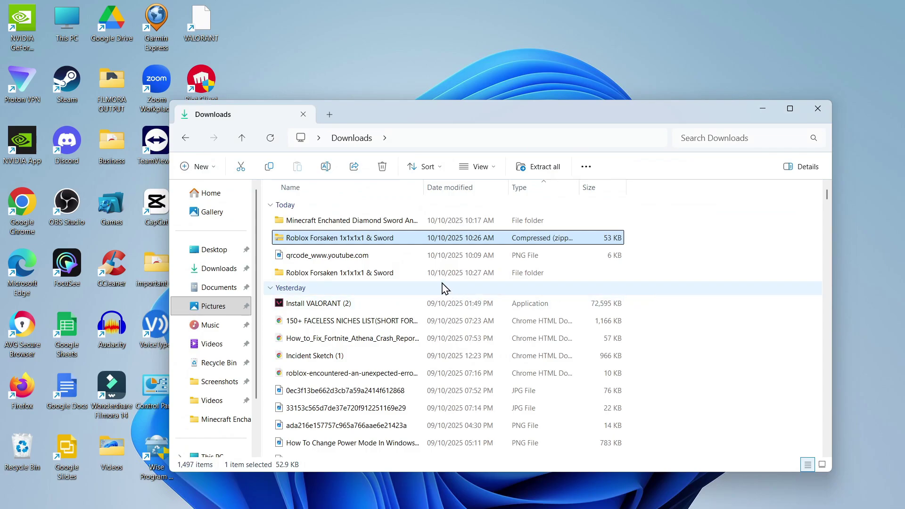
left_click(367, 274)
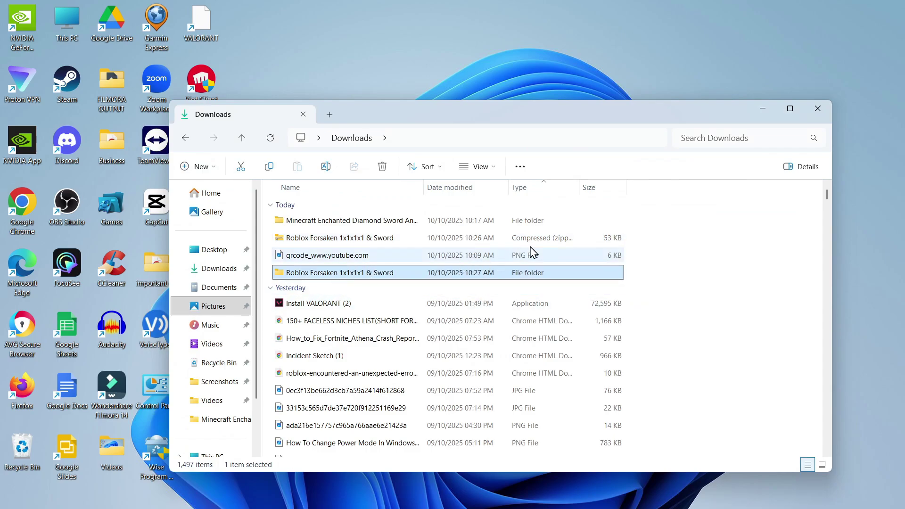
left_click(818, 109)
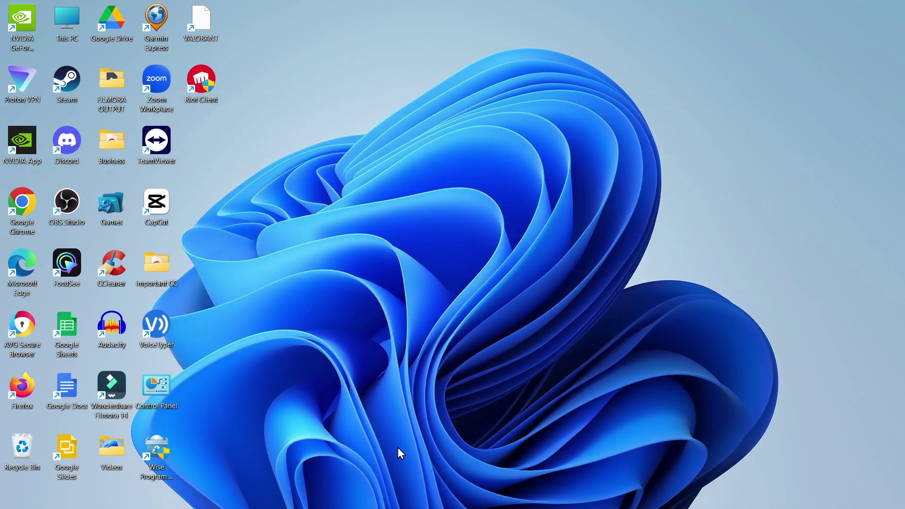
Find and open the Windows mouse settings, and bring up the additional mouse settings in the centre of the screen.
mouse_move(403, 507)
left_click(333, 499)
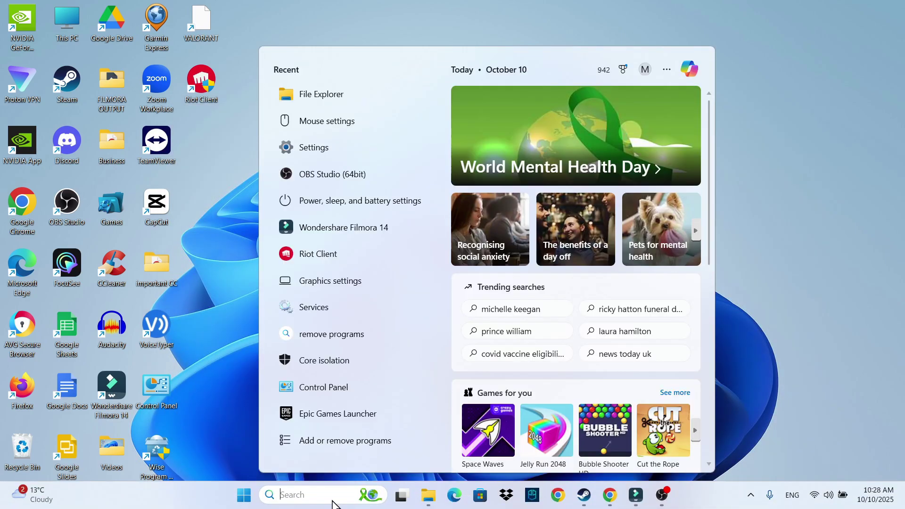
type("mouse sett")
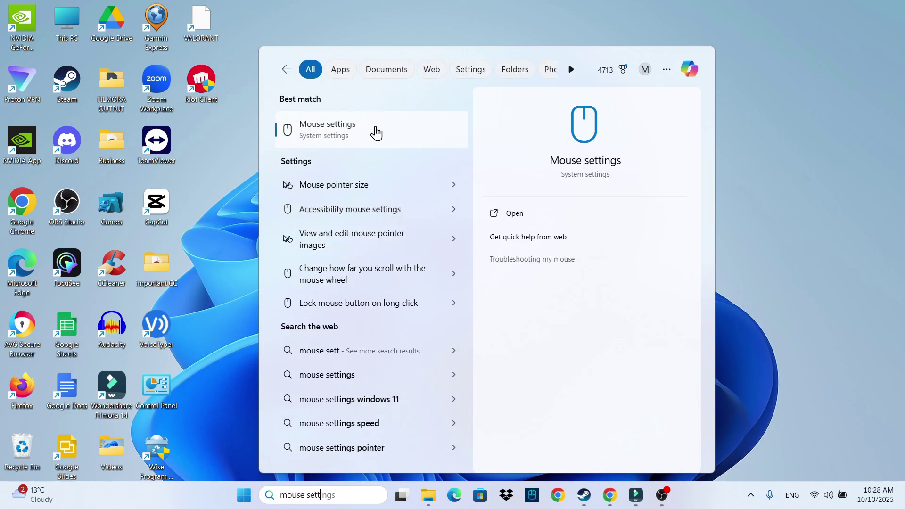
left_click(349, 134)
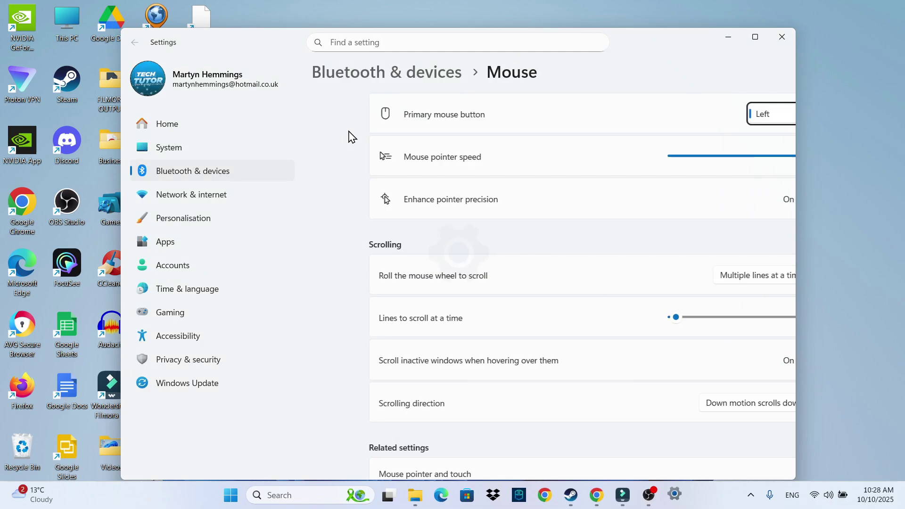
scroll(582, 207, "down", 5)
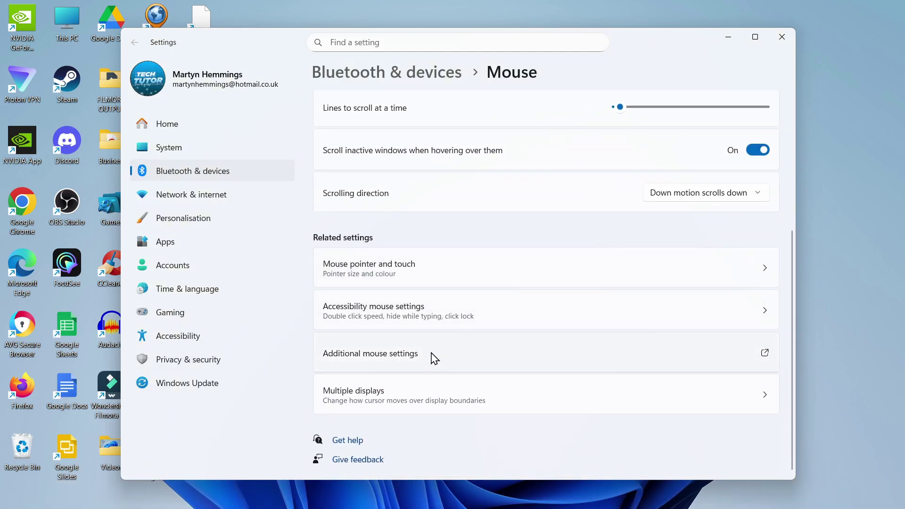
left_click(472, 356)
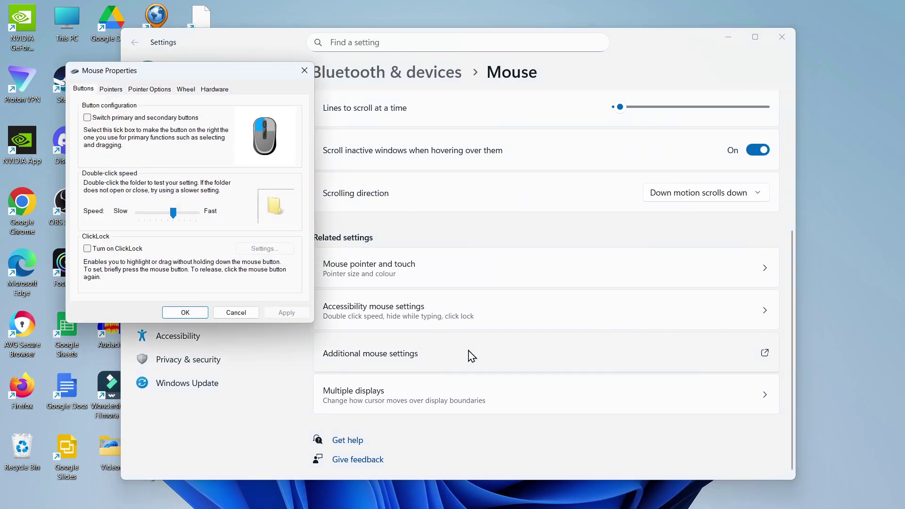
left_click_drag(174, 72, 455, 130)
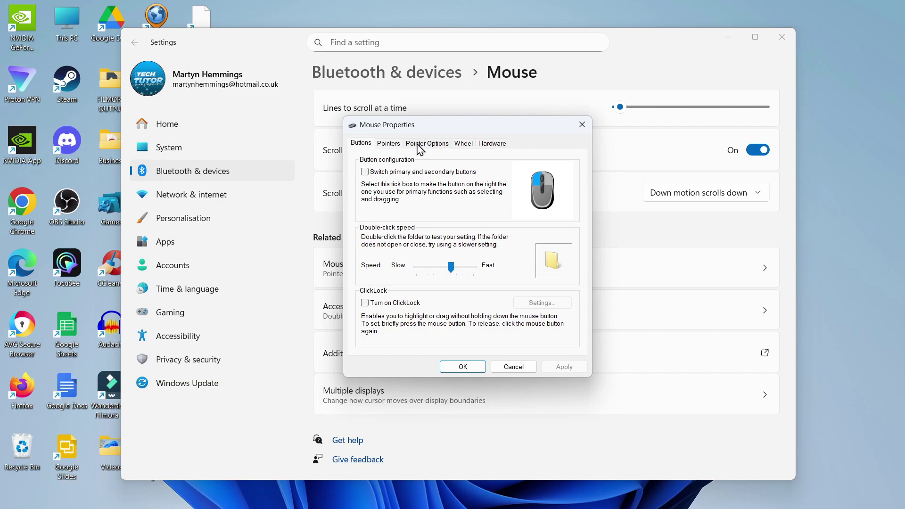
Assign the sword cursor file from the Roblox Forsaken 1x1x1x1 & Sword folder in Downloads to the Normal Select pointer.
left_click(389, 144)
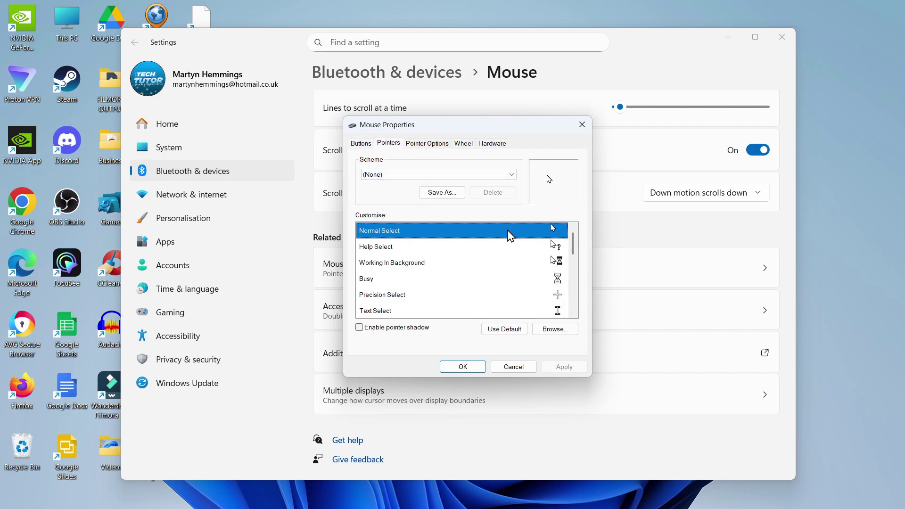
left_click(547, 330)
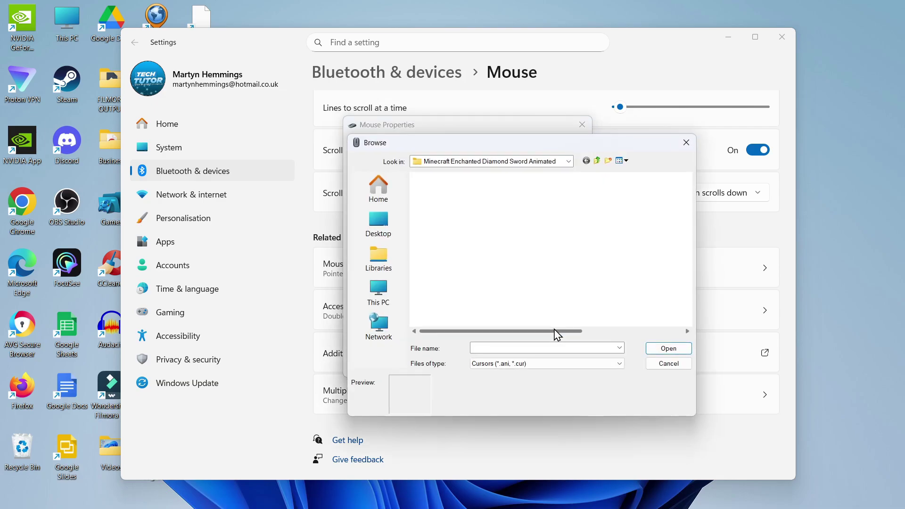
left_click(597, 161)
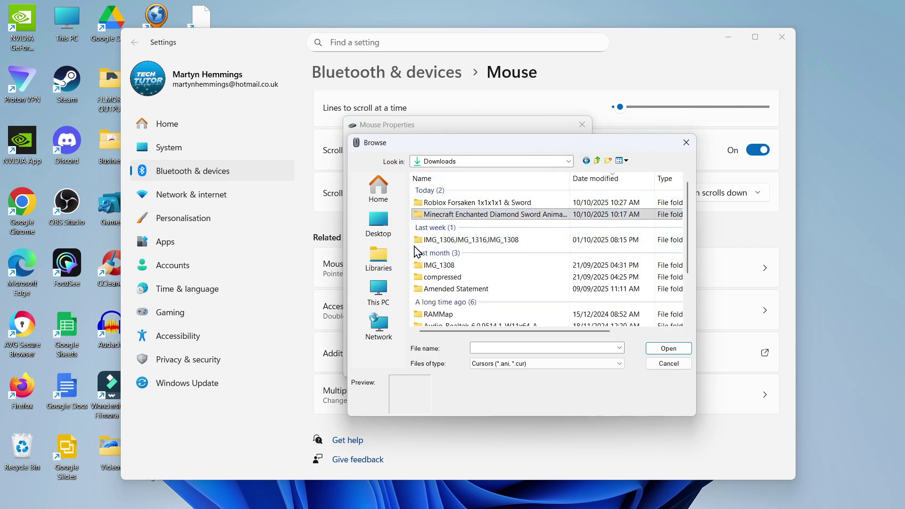
left_click(385, 225)
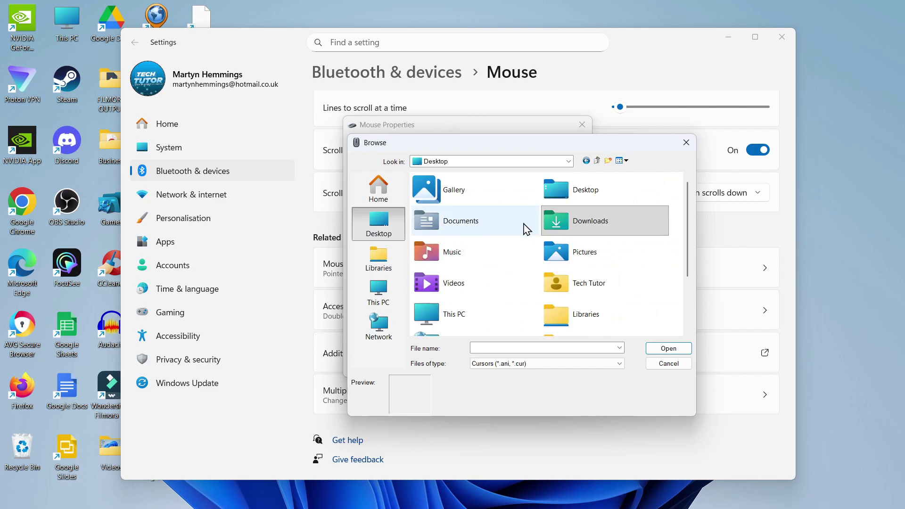
left_click(563, 222)
double_click(601, 225)
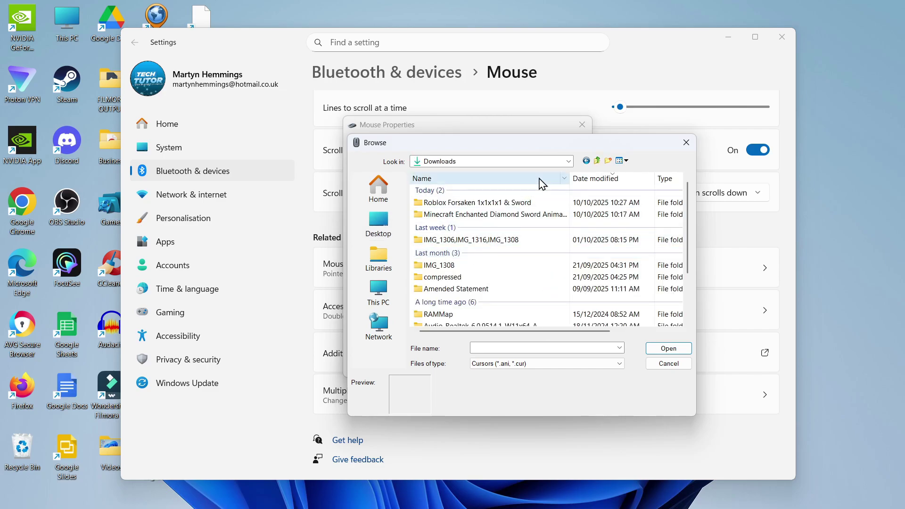
double_click(519, 203)
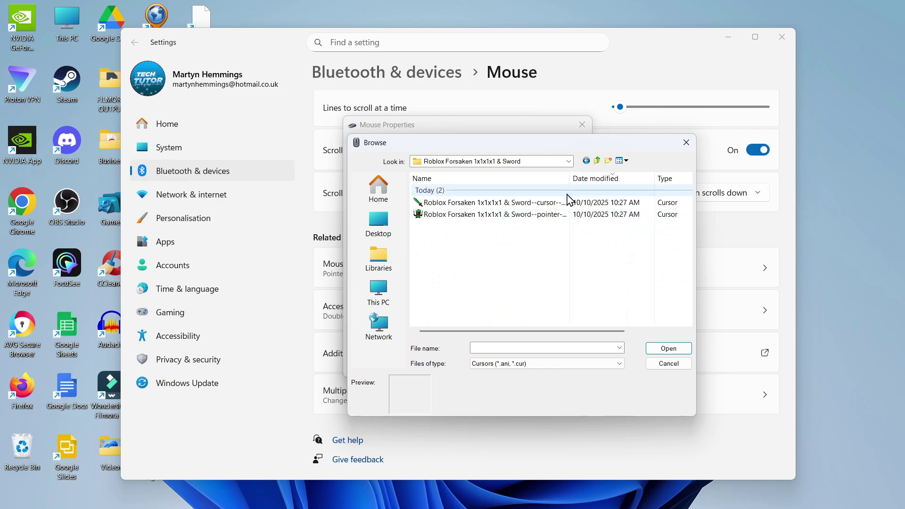
left_click(528, 210)
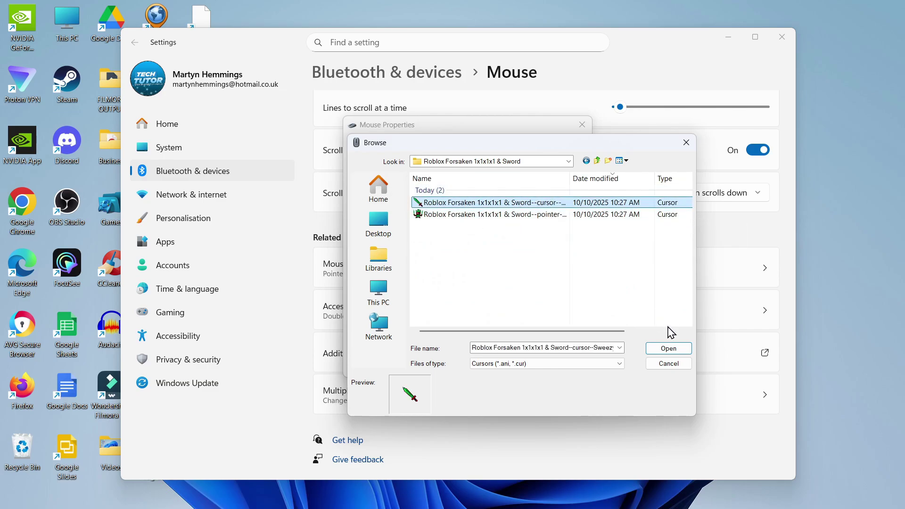
left_click(669, 348)
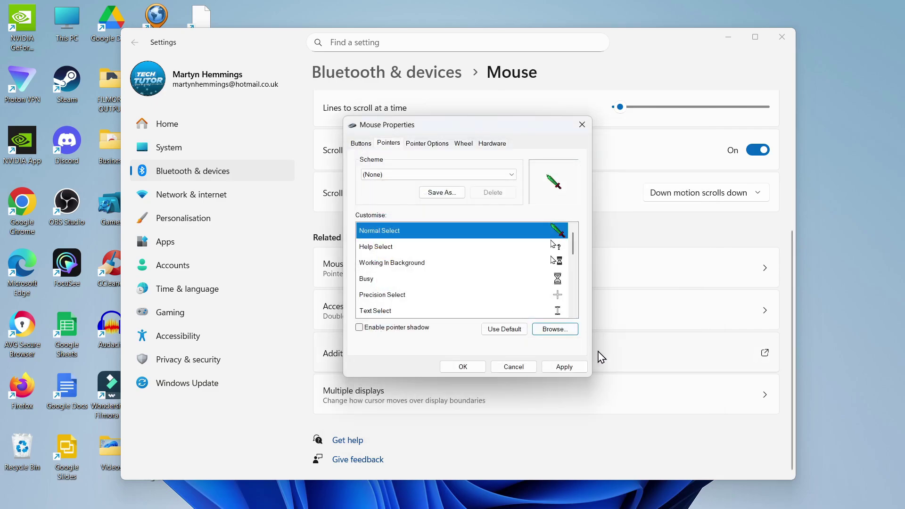
Assign the pointer file from the Roblox Forsaken 1x1x1x1 & Sword folder to Link Select, and apply and close the mouse properties.
scroll(552, 288, "down", 4)
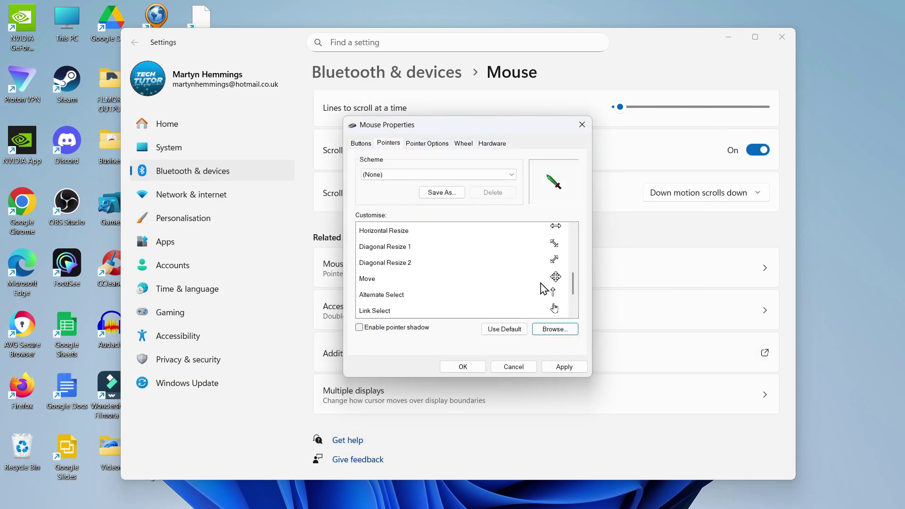
left_click(388, 264)
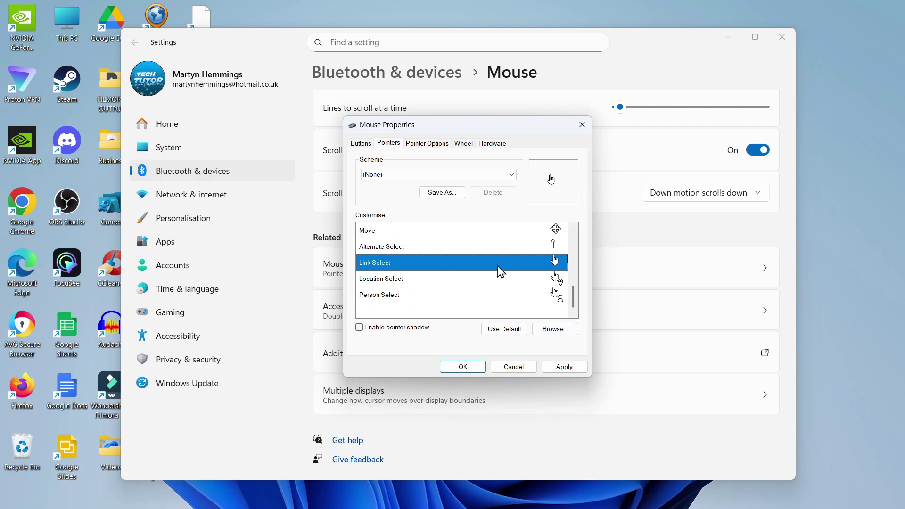
left_click(555, 329)
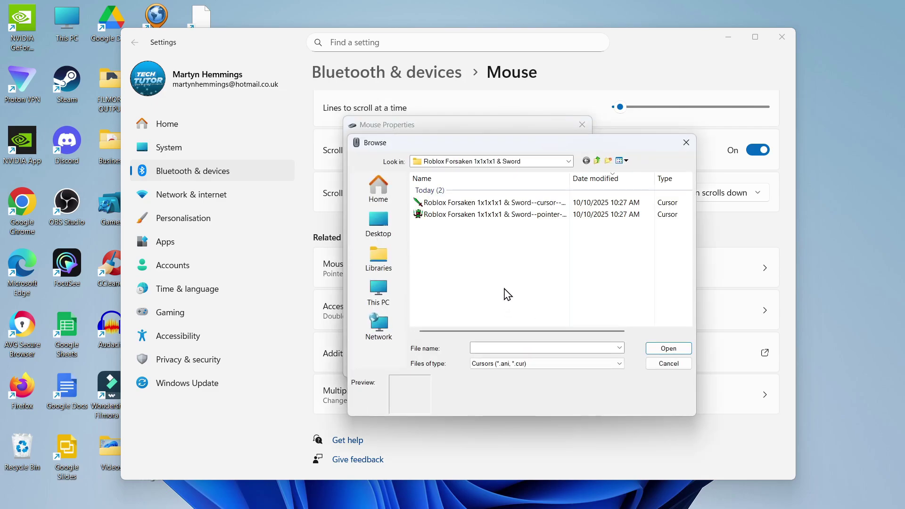
left_click(491, 215)
left_click(660, 348)
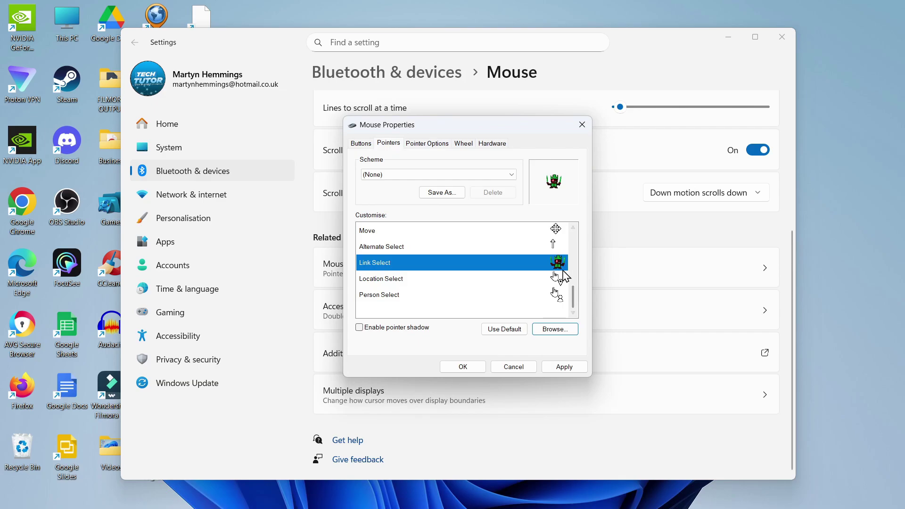
left_click(564, 367)
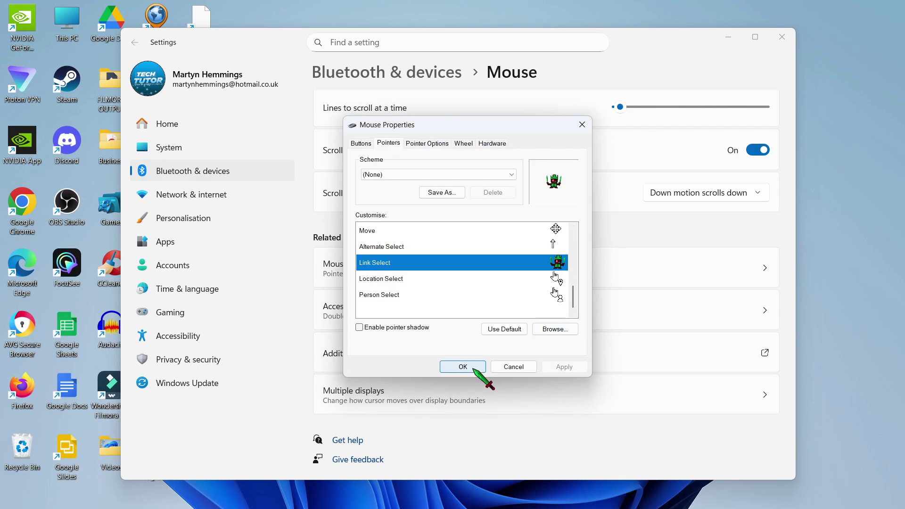
left_click(463, 366)
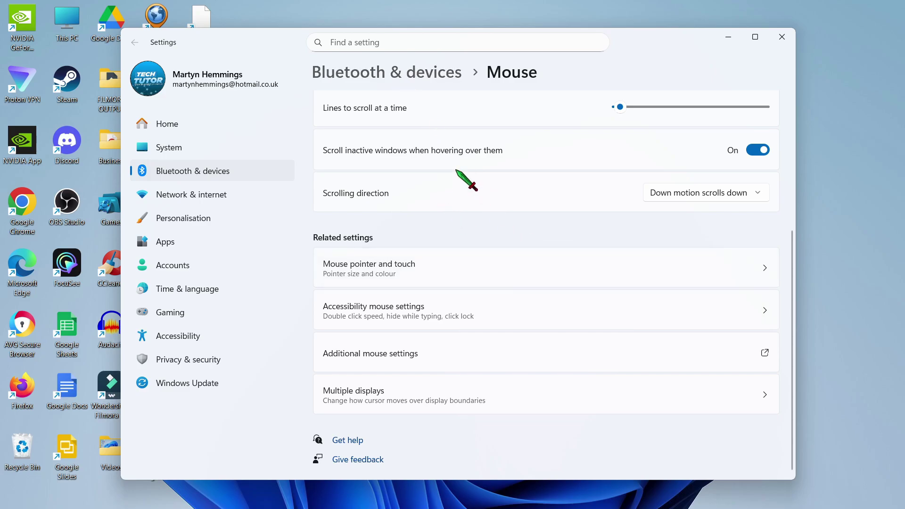
Search the settings for "mouse pointer size" and open the mouse pointer size setting.
left_click(376, 42)
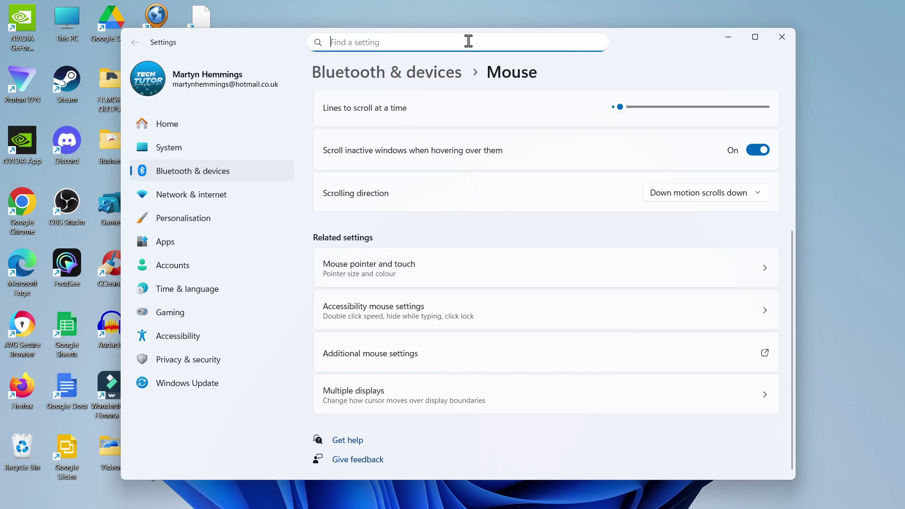
type("m")
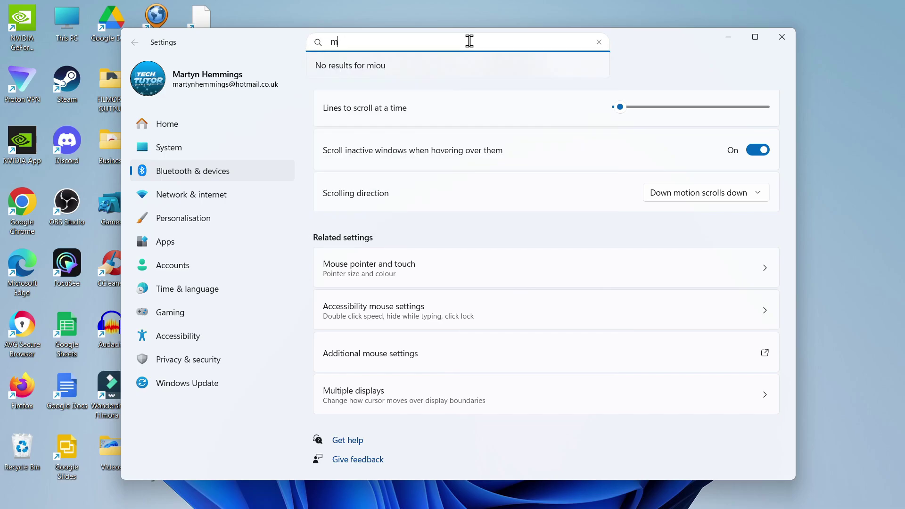
type("iououse point")
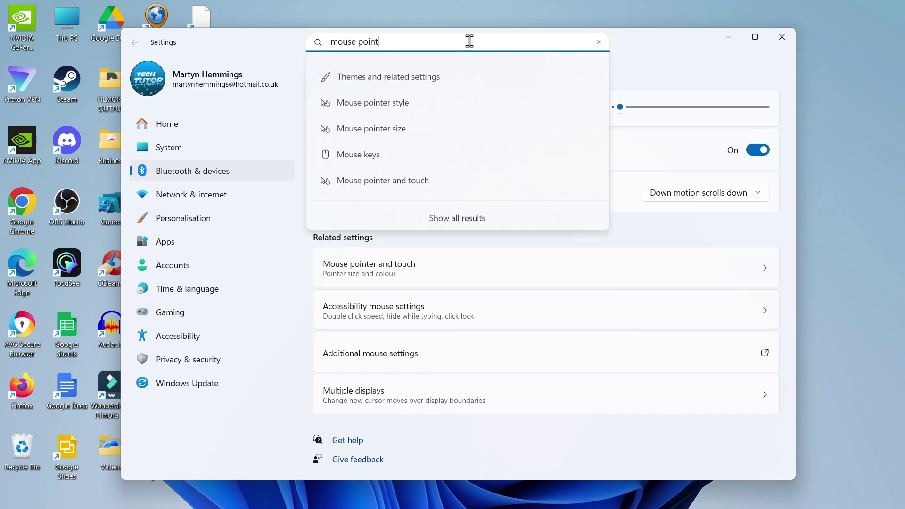
type("er size")
left_click(434, 76)
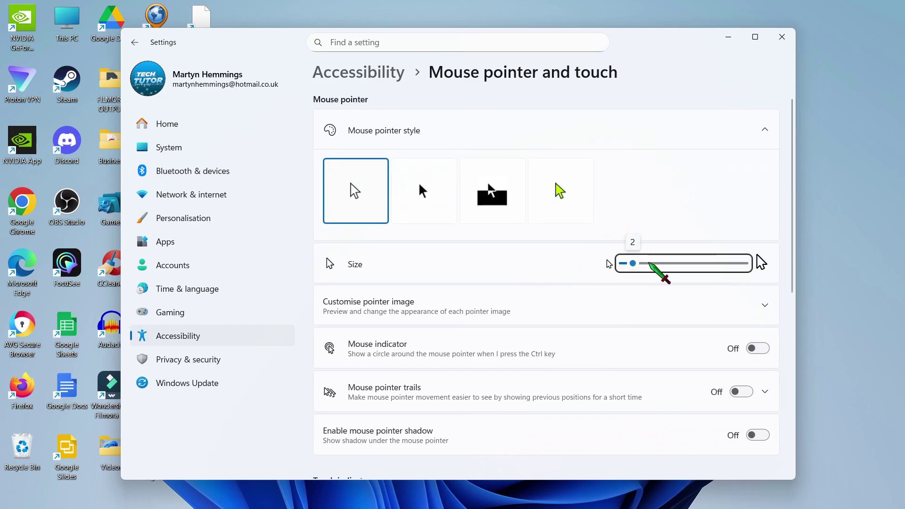
Enlarge the mouse pointer to just under the middle of the size range, and reduce it to near the smallest size.
left_click_drag(633, 263, 668, 264)
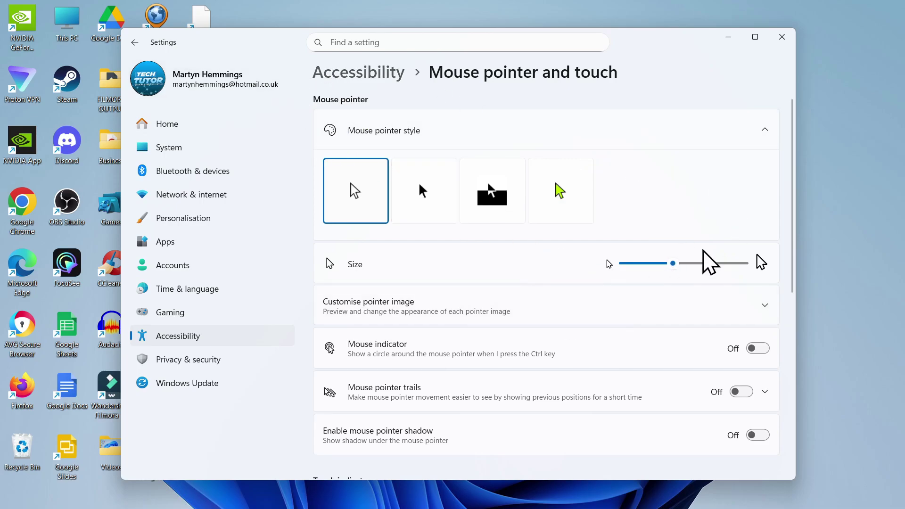
left_click(636, 264)
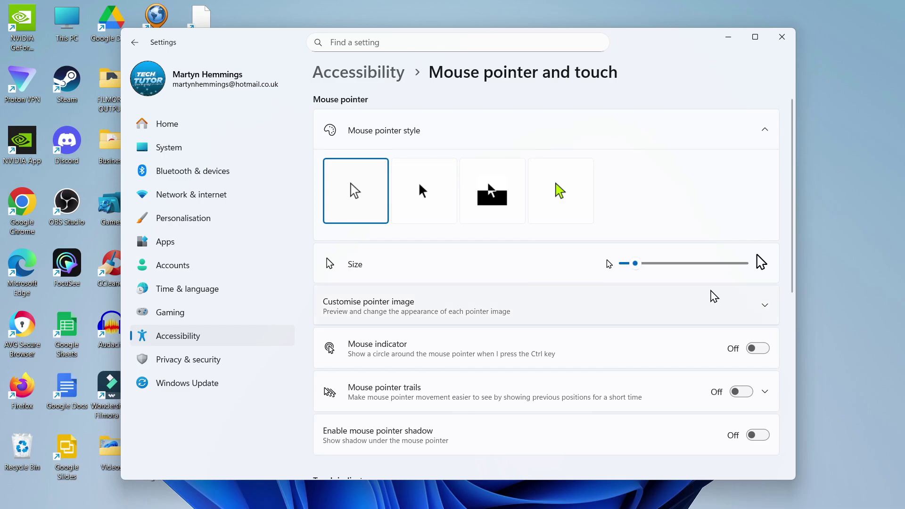